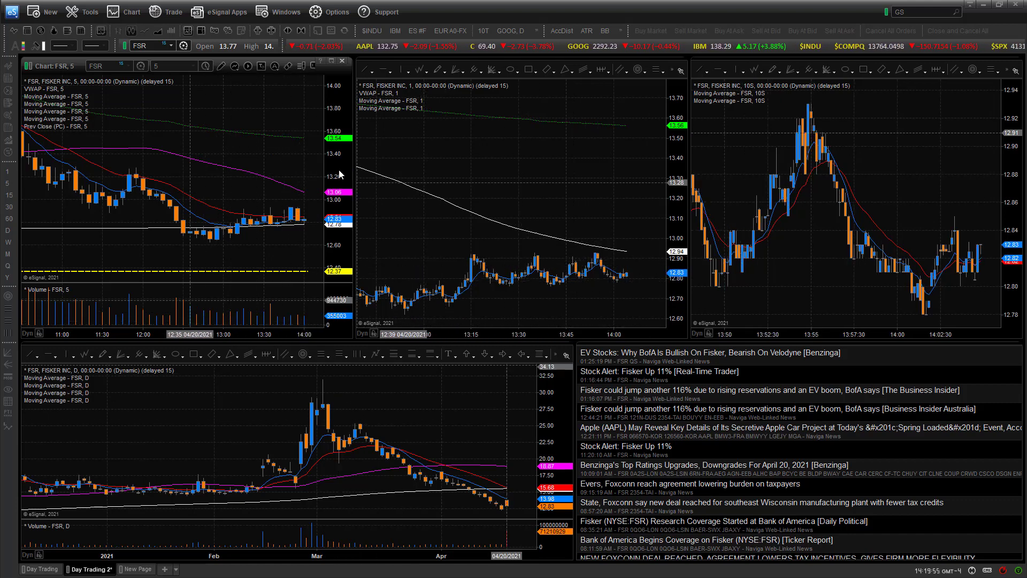
Bring up the Save Page As and Open Page dialogs from the eS menu, cancelling both
{"action": "left_click", "coordinate": [12, 15]}
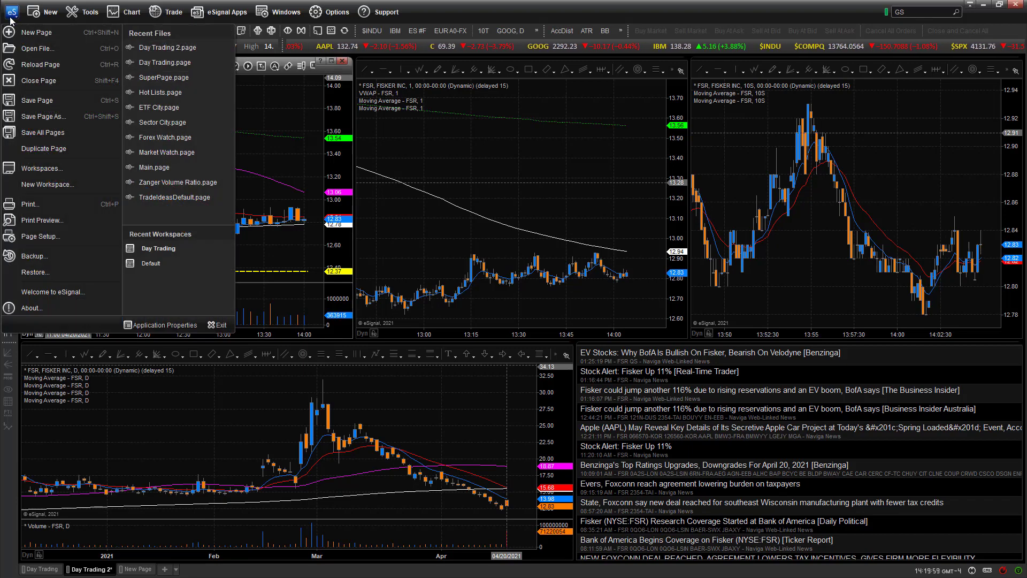
{"action": "left_click", "coordinate": [46, 118]}
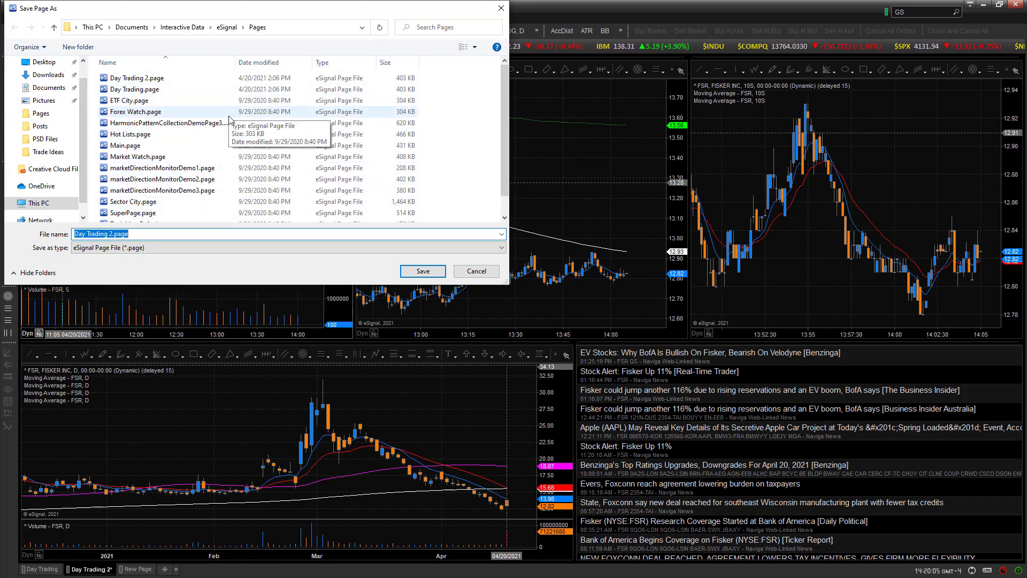
{"action": "left_click", "coordinate": [488, 276]}
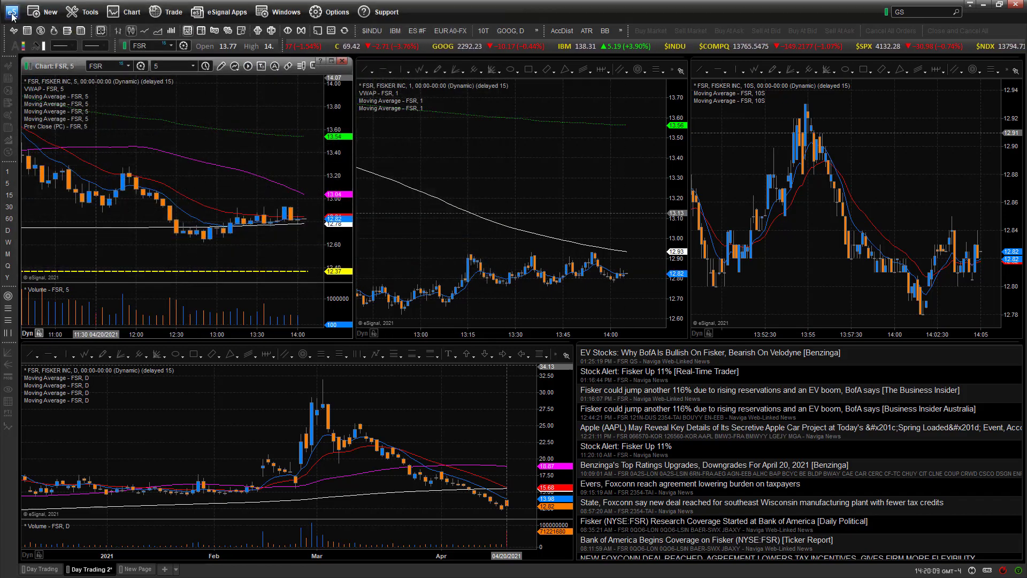
{"action": "left_click", "coordinate": [11, 13]}
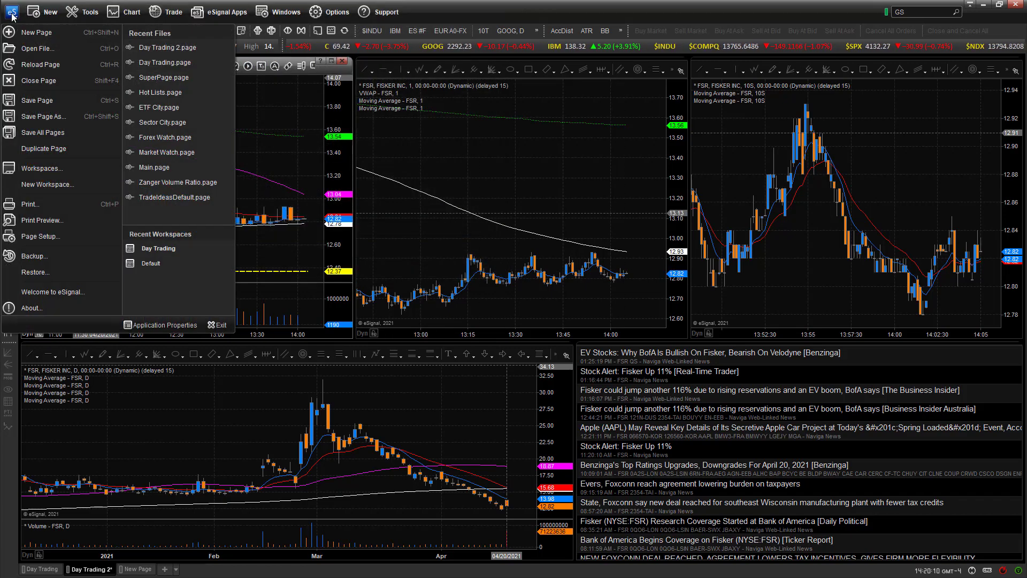
{"action": "left_click", "coordinate": [24, 53]}
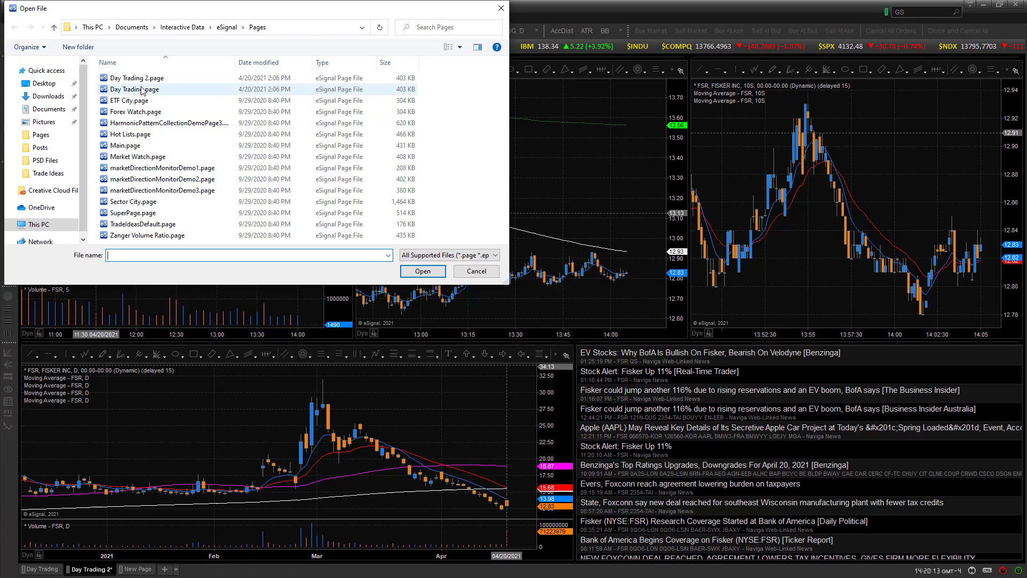
{"action": "left_click", "coordinate": [476, 272]}
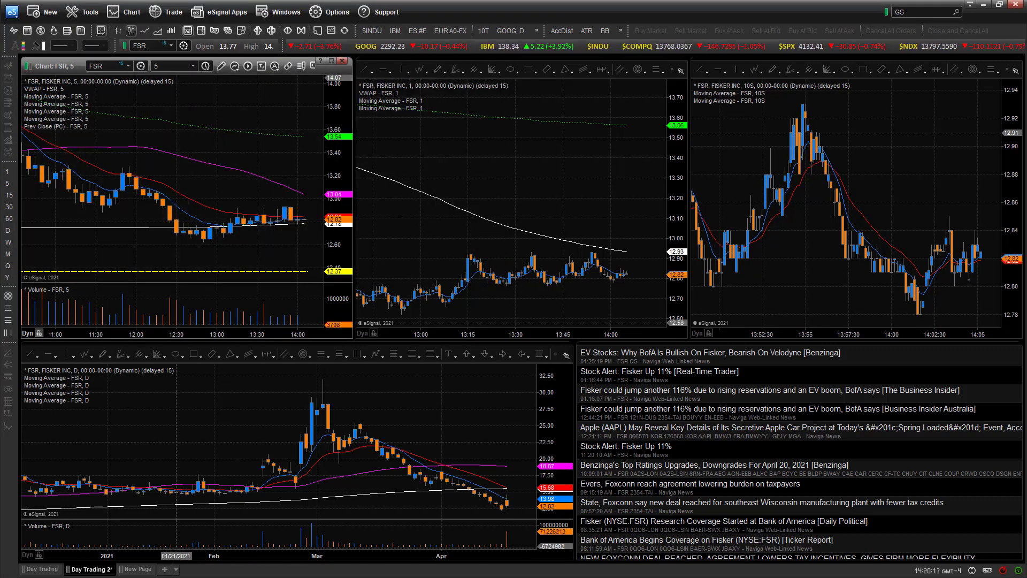
Toggle between the Day Trading and Day Trading 2* tabs, ending on Day Trading
{"action": "left_click", "coordinate": [43, 569]}
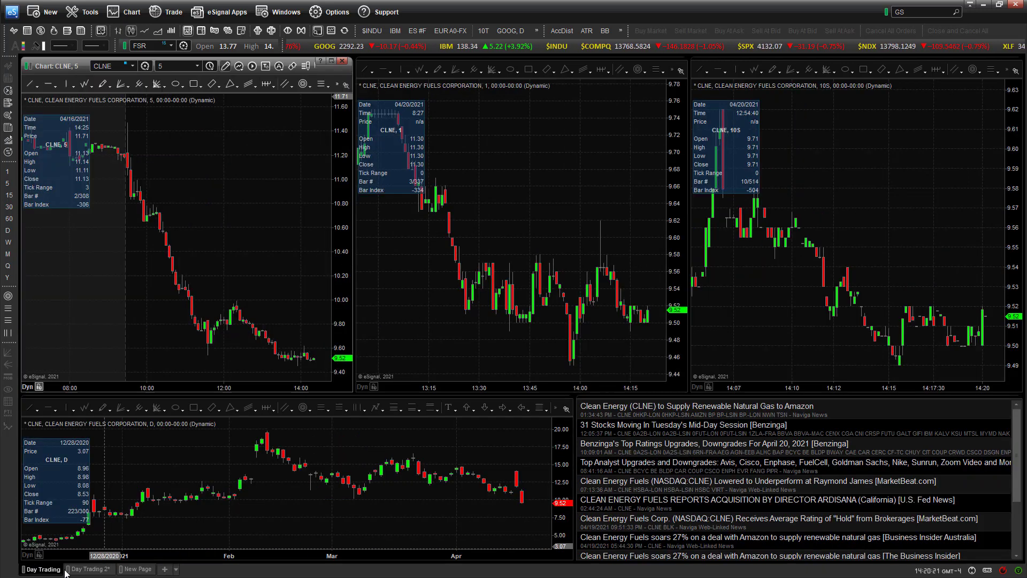
{"action": "left_click", "coordinate": [80, 570]}
{"action": "left_click", "coordinate": [48, 570]}
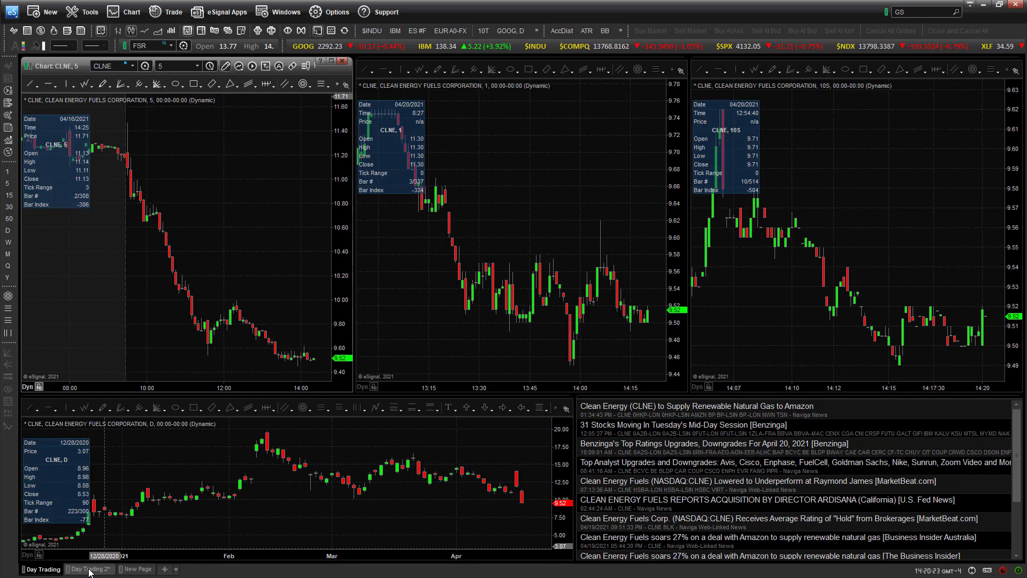
{"action": "left_click", "coordinate": [90, 570]}
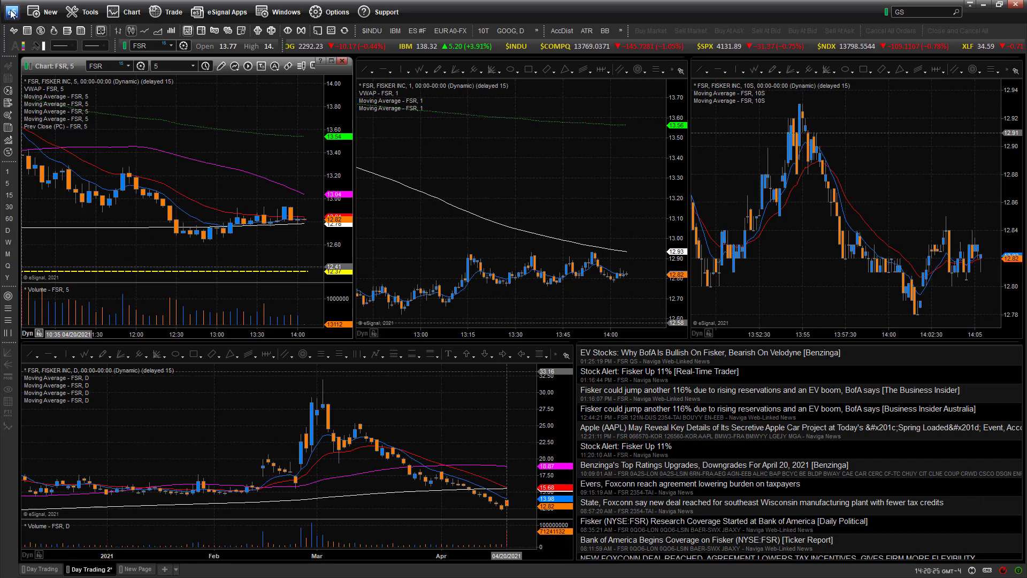
{"action": "left_click", "coordinate": [44, 571]}
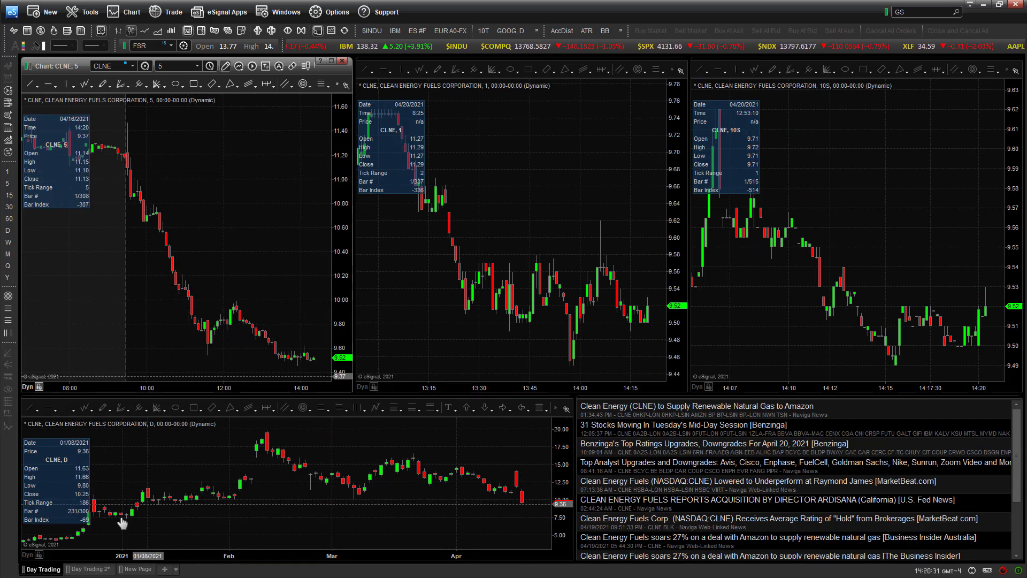
Add a new page holding three chart windows
{"action": "left_click", "coordinate": [164, 569]}
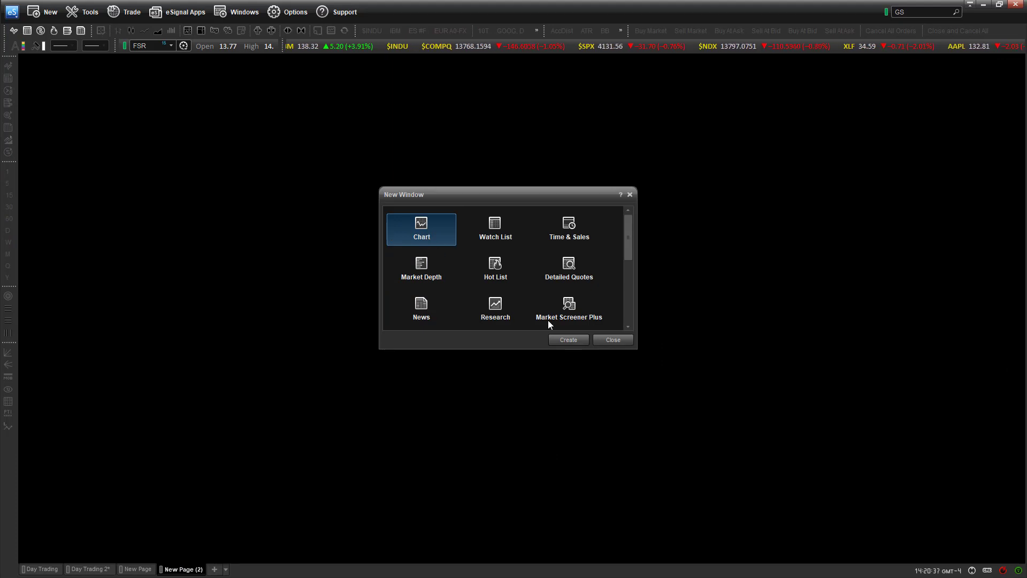
{"action": "left_click", "coordinate": [566, 341]}
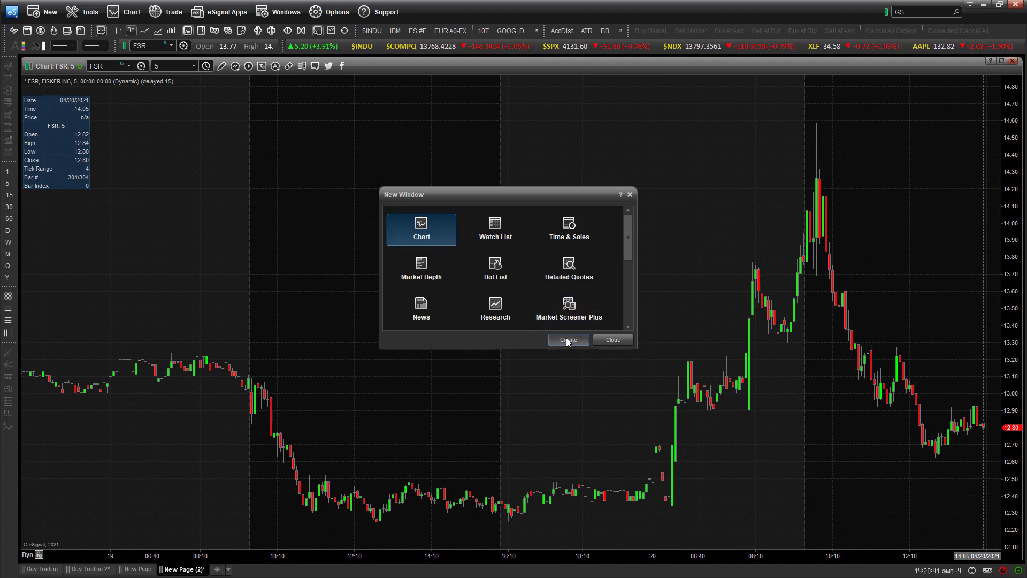
{"action": "left_click", "coordinate": [569, 340]}
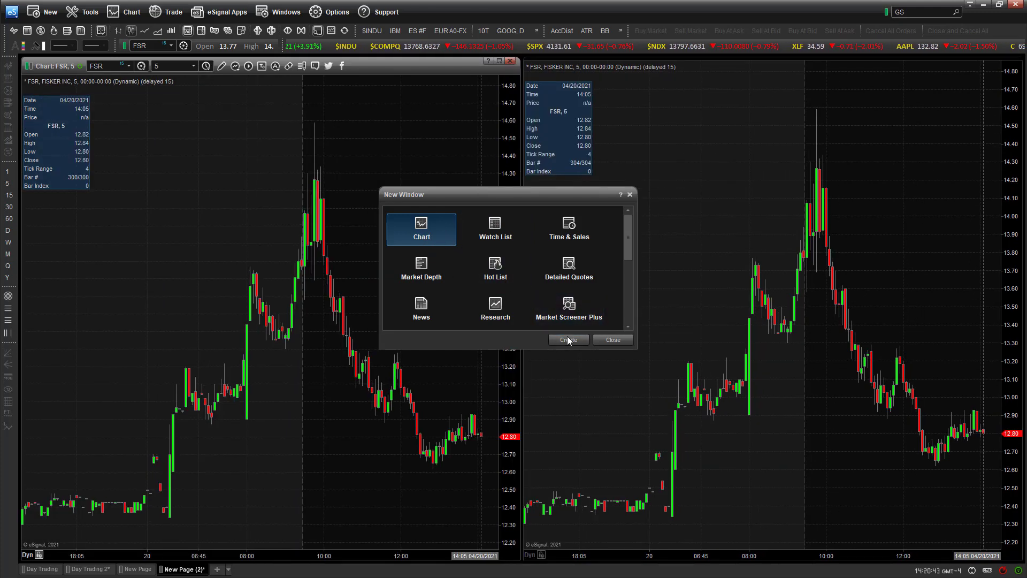
{"action": "left_click", "coordinate": [568, 340]}
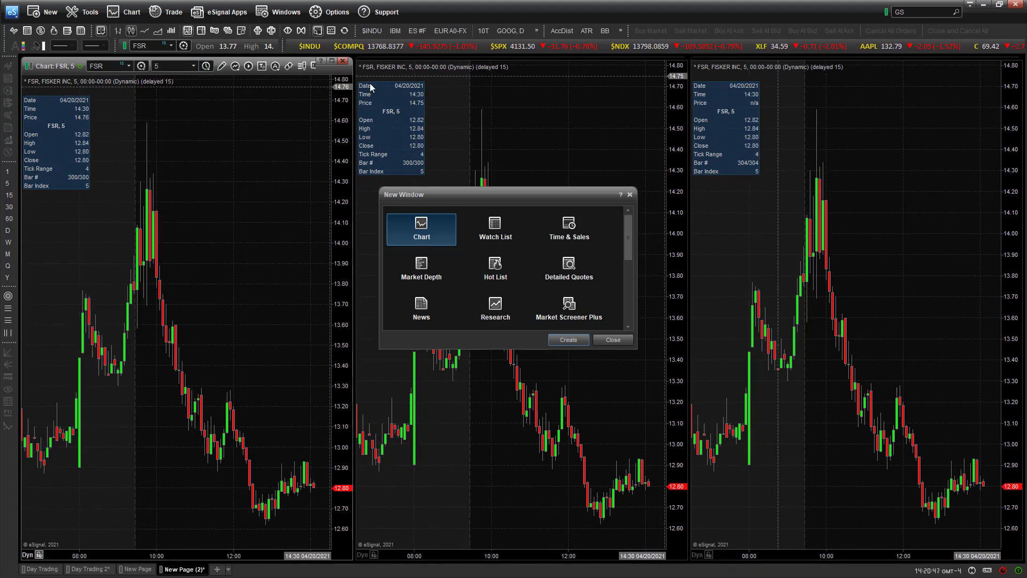
{"action": "left_click", "coordinate": [609, 339]}
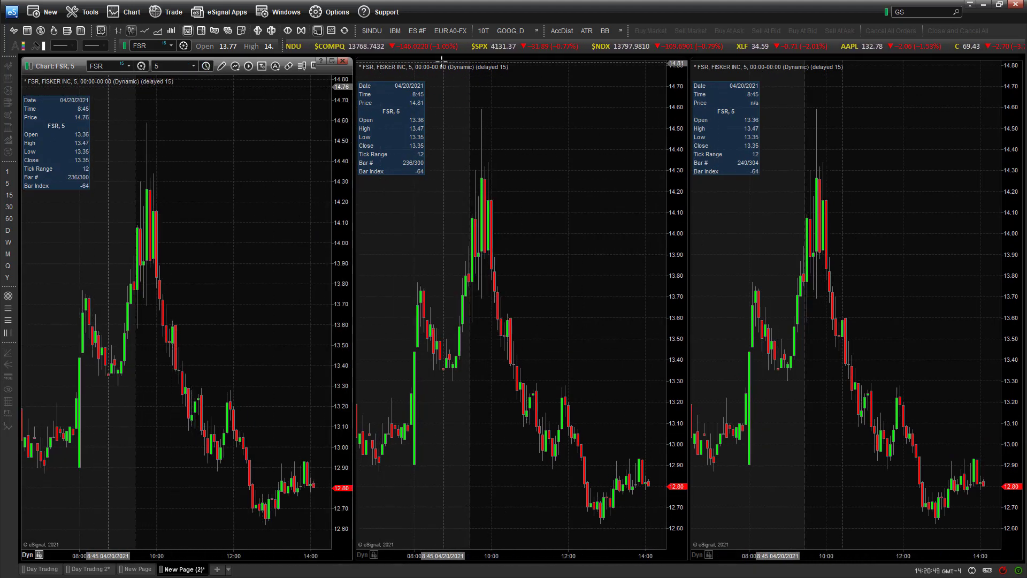
Set the middle chart to 1-minute bars and the right chart to 10-second bars
{"action": "left_click", "coordinate": [484, 88]}
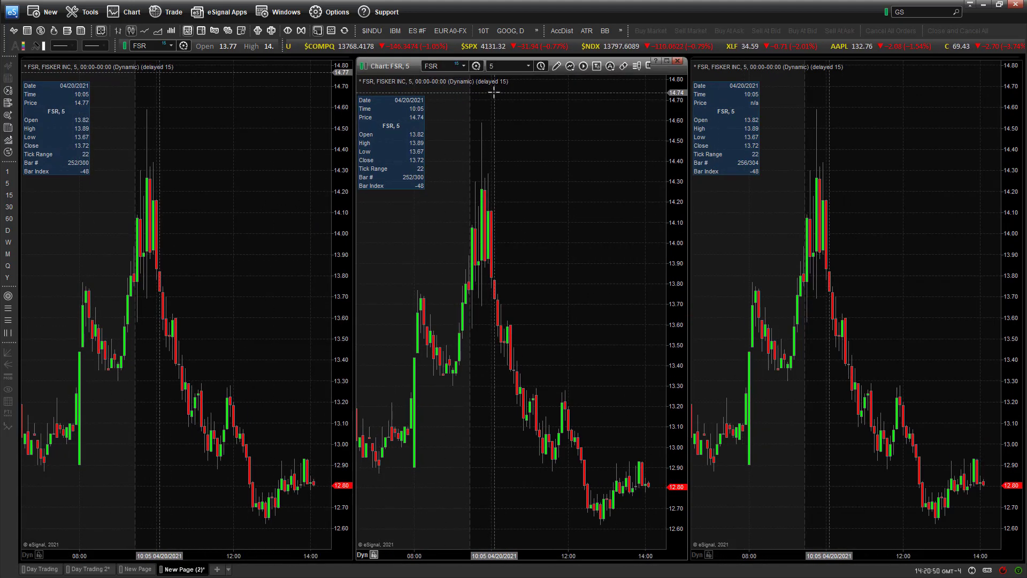
{"action": "left_click", "coordinate": [529, 68]}
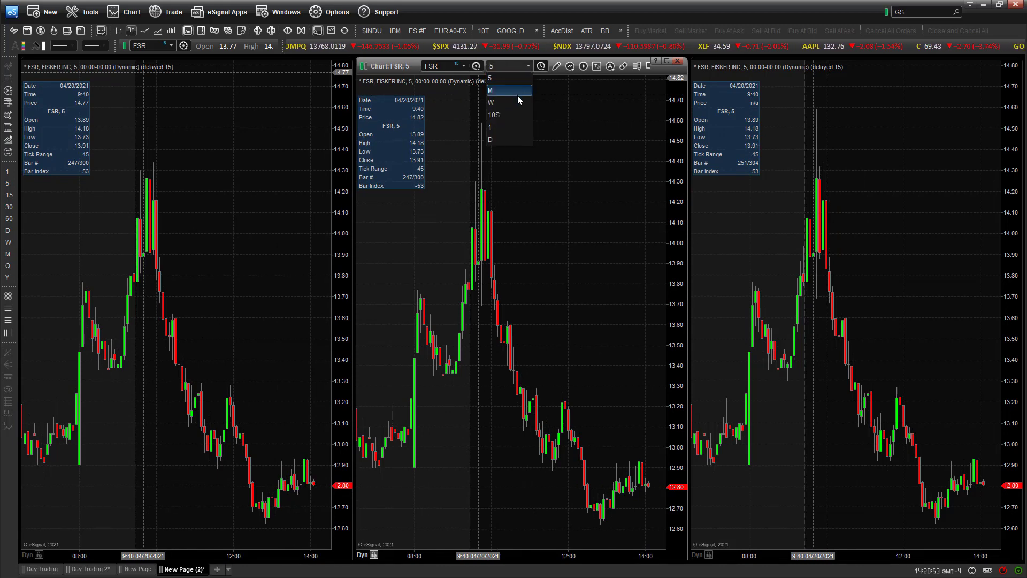
{"action": "left_click", "coordinate": [511, 127]}
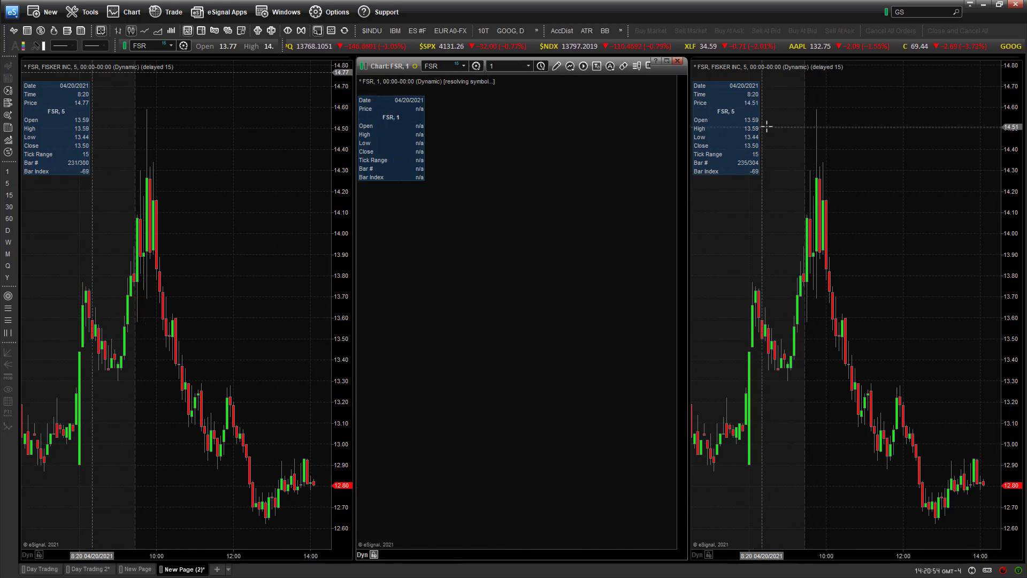
{"action": "left_click", "coordinate": [808, 117]}
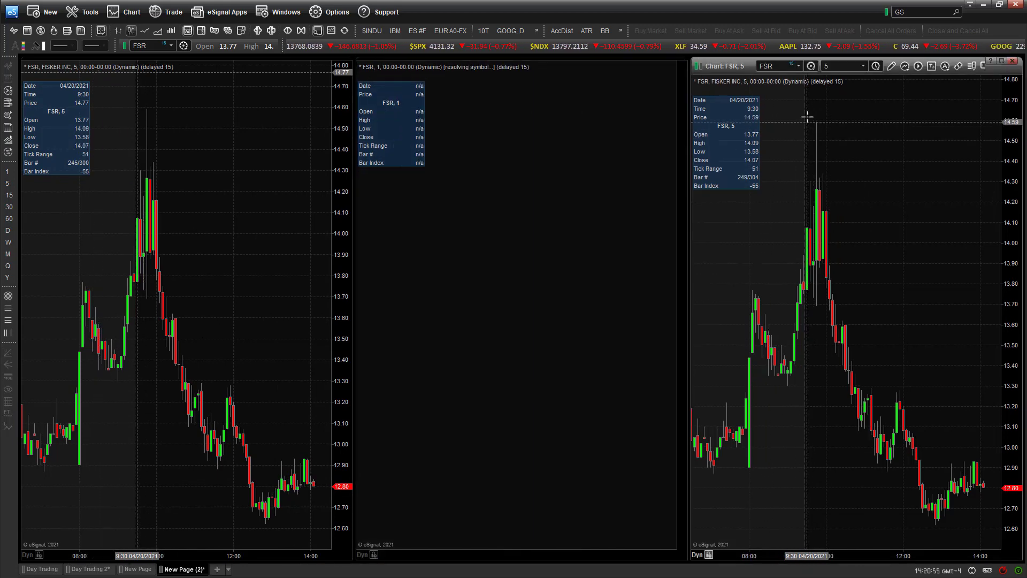
{"action": "left_click", "coordinate": [862, 68]}
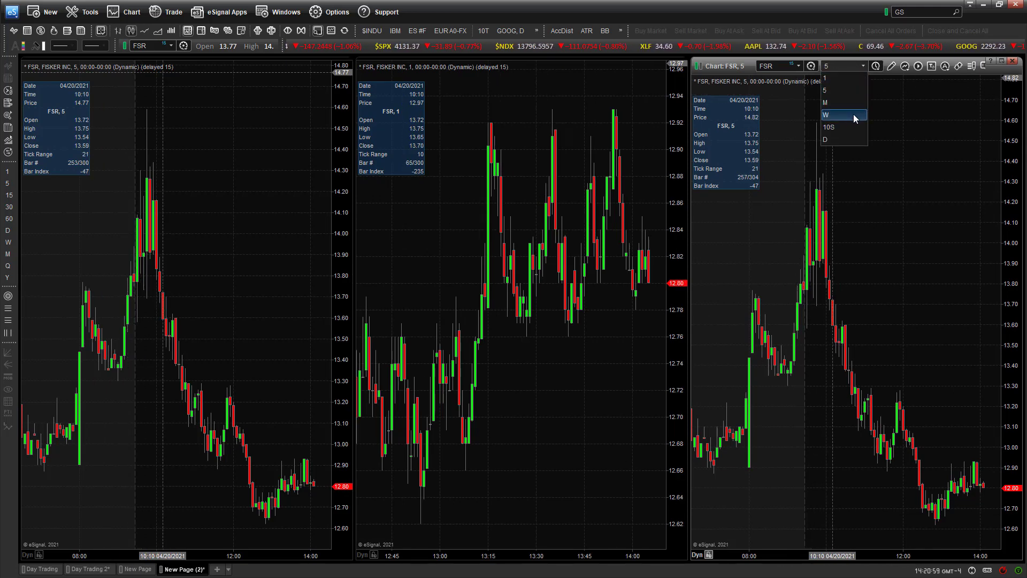
{"action": "left_click", "coordinate": [853, 129]}
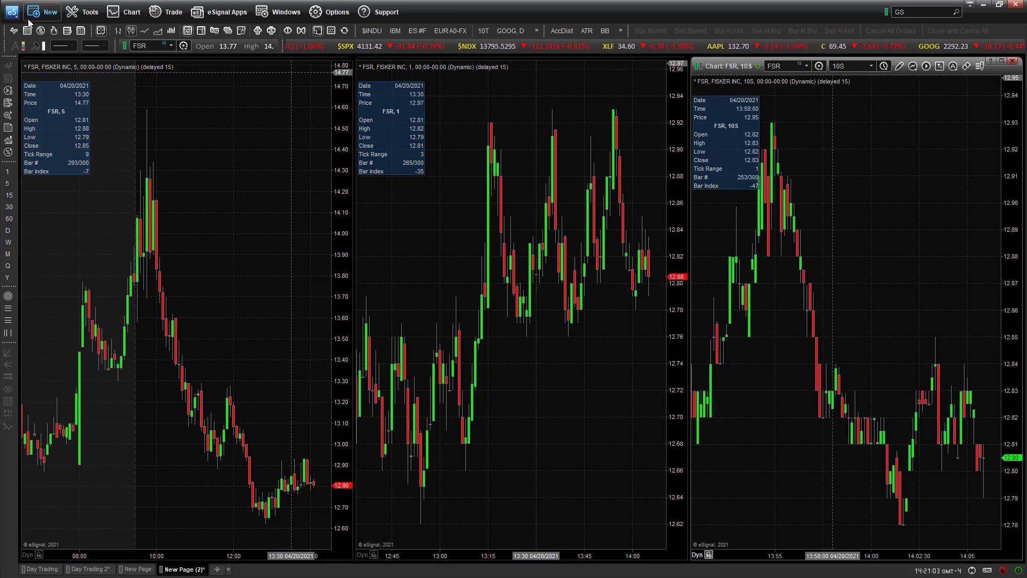
{"action": "left_click", "coordinate": [11, 13]}
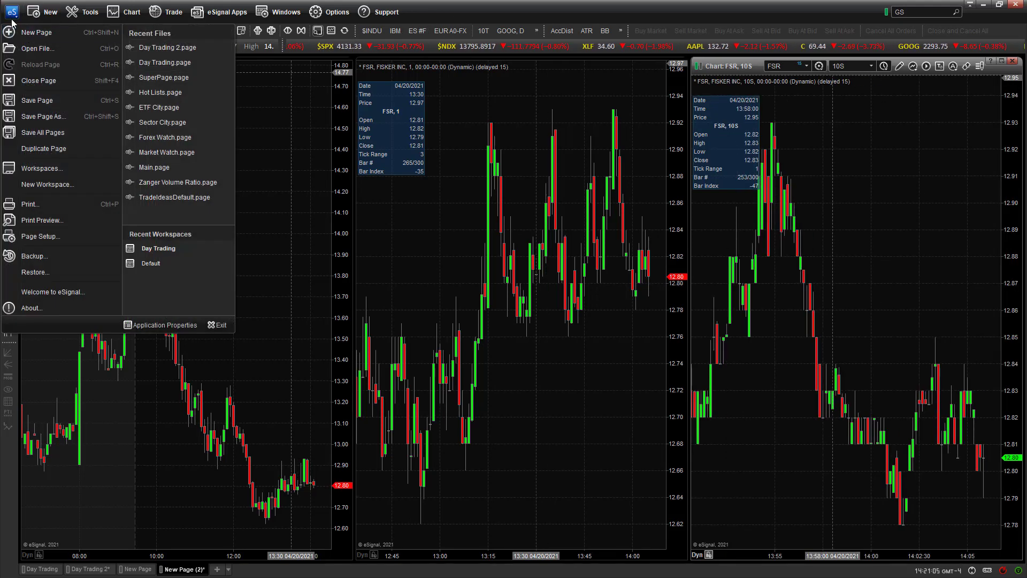
Save the new page as '3 Charts'
{"action": "left_click", "coordinate": [41, 117]}
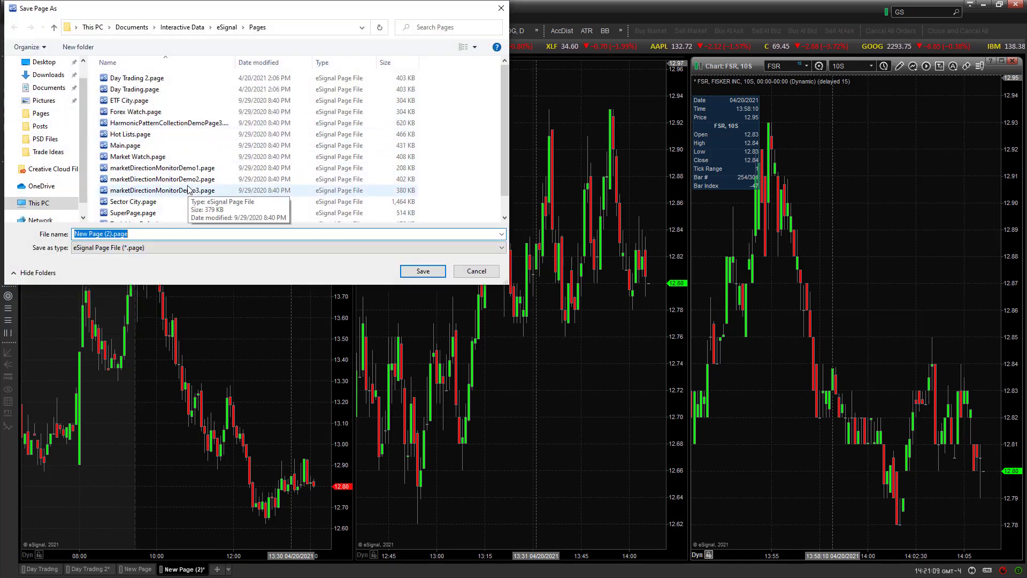
{"action": "type", "text": "3 Chart"}
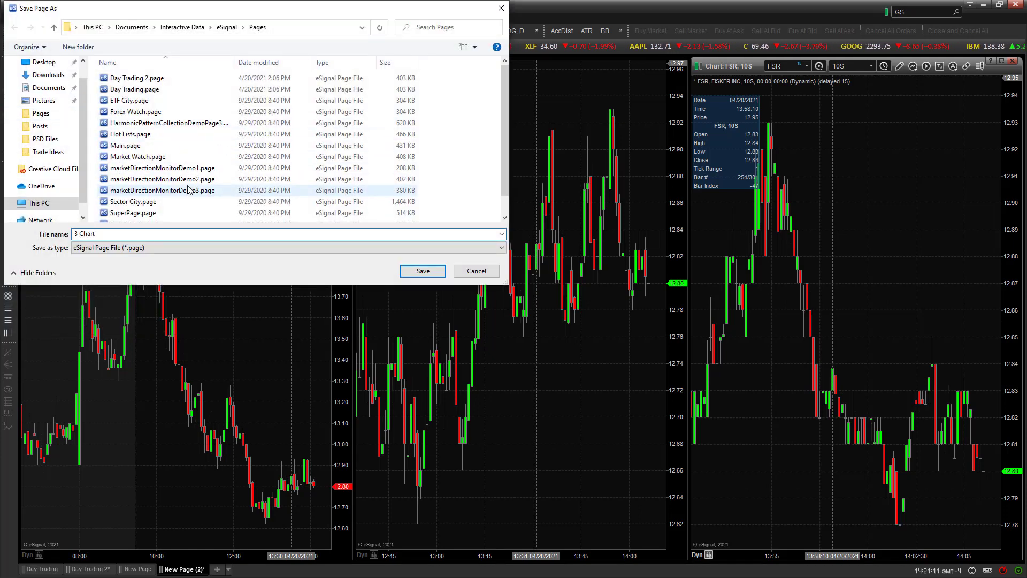
{"action": "type", "text": "s"}
{"action": "left_click", "coordinate": [422, 271]}
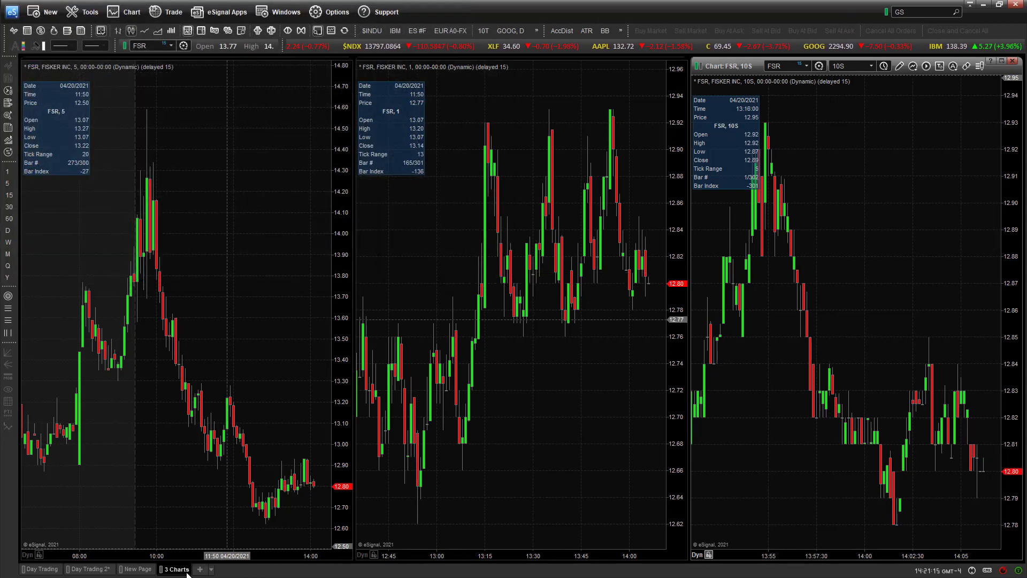
Cycle through the Day Trading, Day Trading 2, New Page and 3 Charts tabs, then add a page
{"action": "left_click", "coordinate": [43, 570]}
{"action": "left_click", "coordinate": [80, 570]}
{"action": "left_click", "coordinate": [138, 570]}
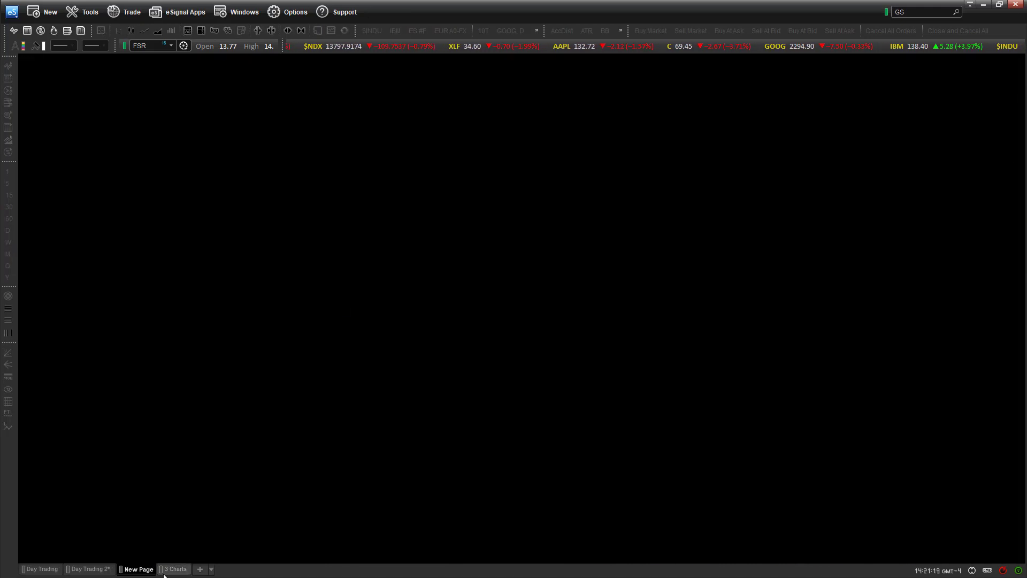
{"action": "left_click", "coordinate": [176, 572]}
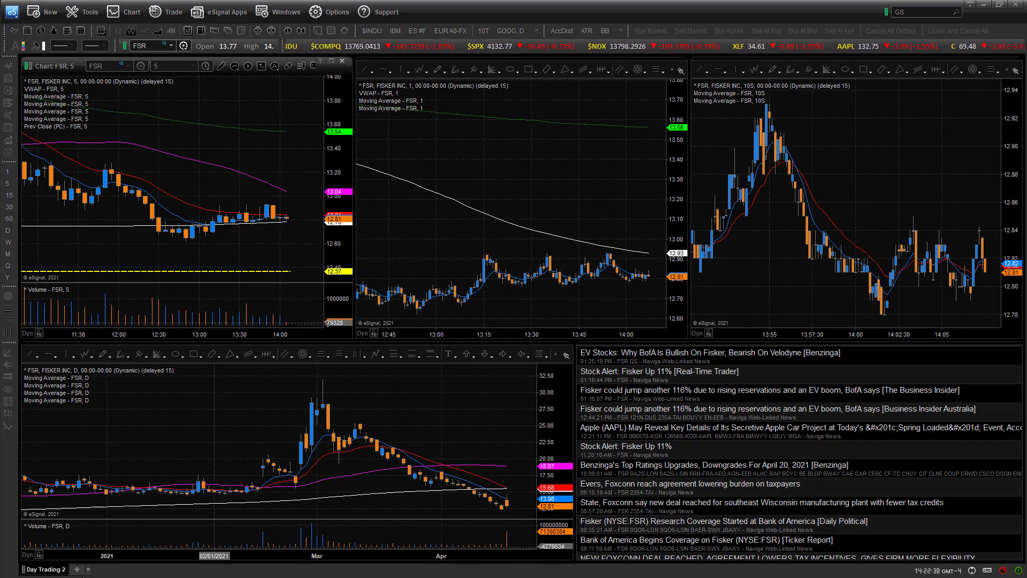
{"action": "left_click", "coordinate": [77, 569]}
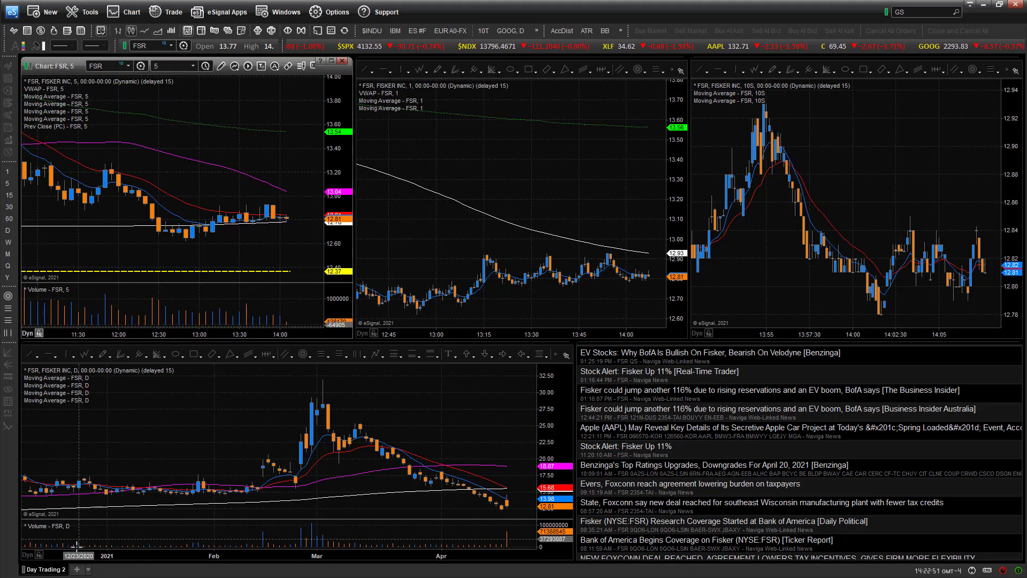
Reopen Forex Watch.page from the tab-bar page list and Day Trading.page via Open File
{"action": "left_click", "coordinate": [90, 570]}
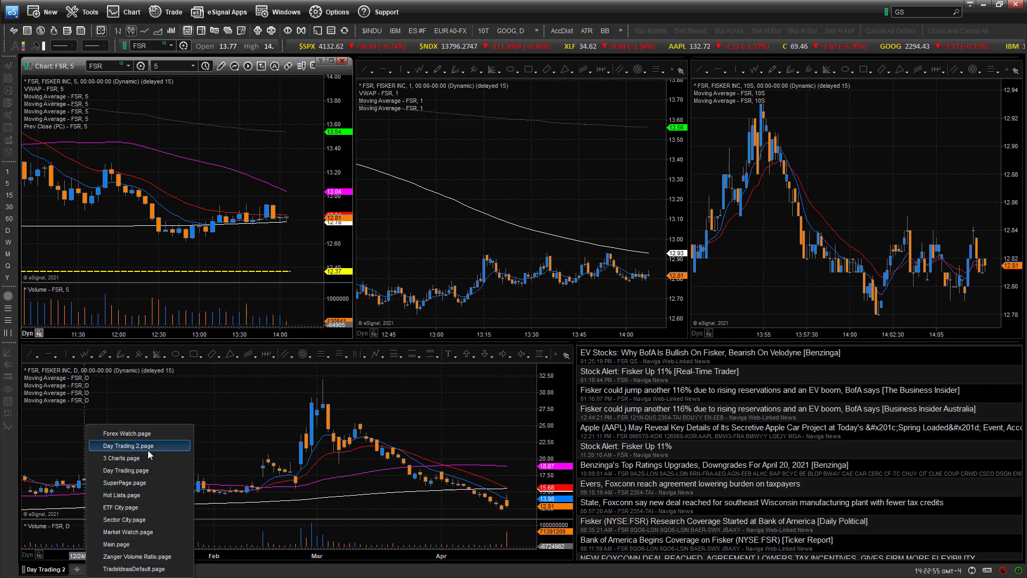
{"action": "left_click", "coordinate": [140, 435]}
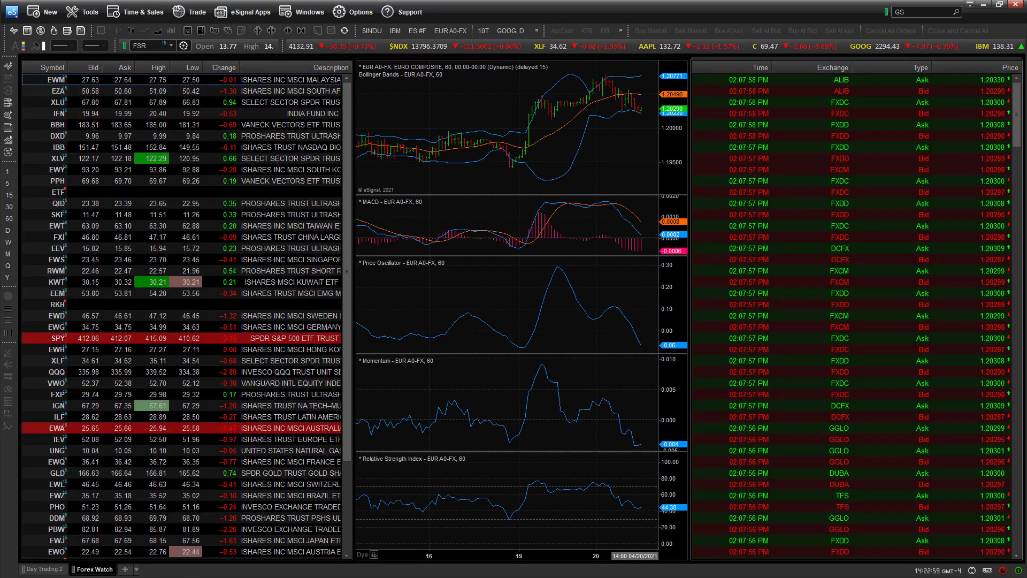
{"action": "left_click", "coordinate": [12, 12]}
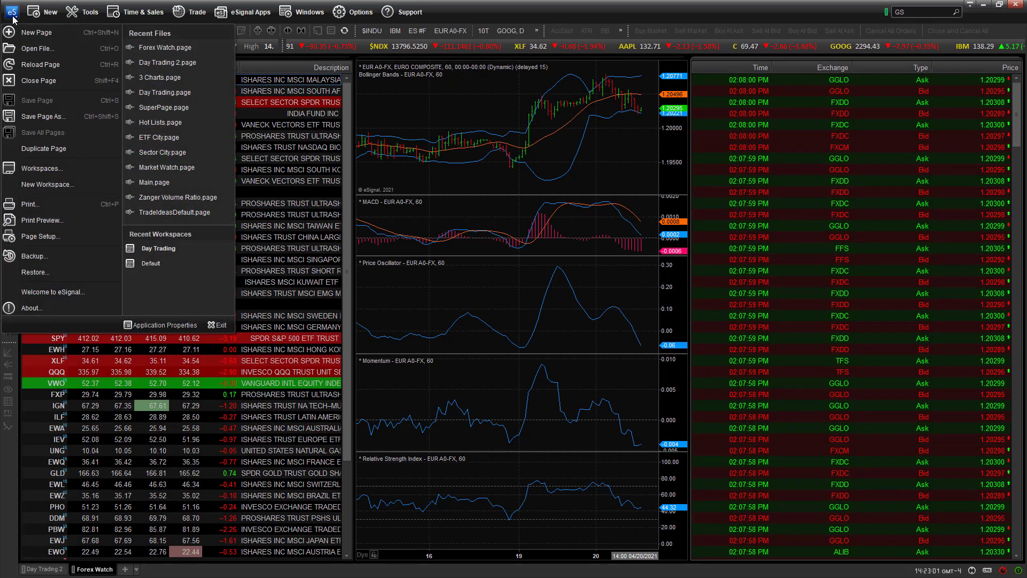
{"action": "left_click", "coordinate": [26, 48]}
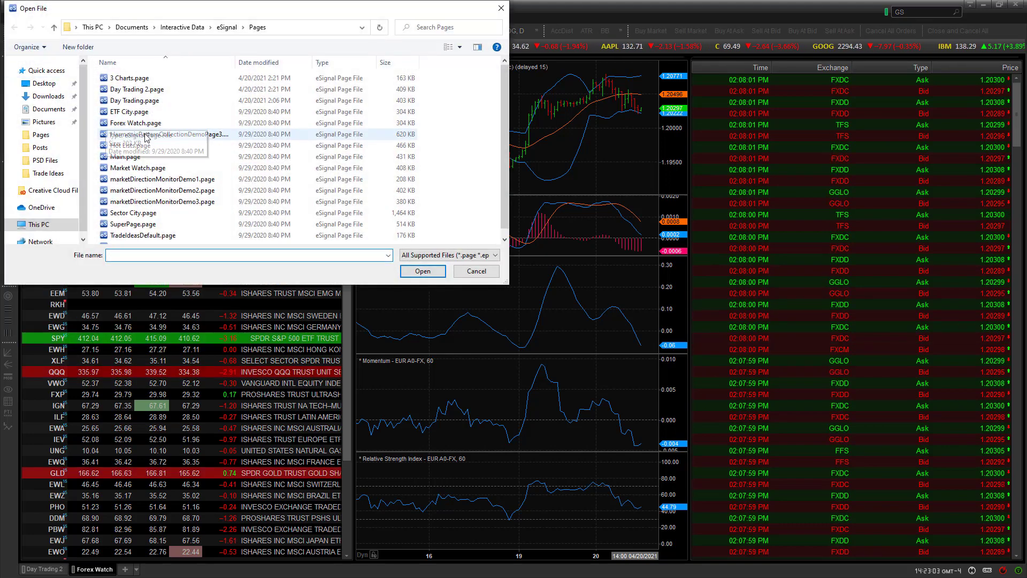
{"action": "double_click", "coordinate": [131, 101]}
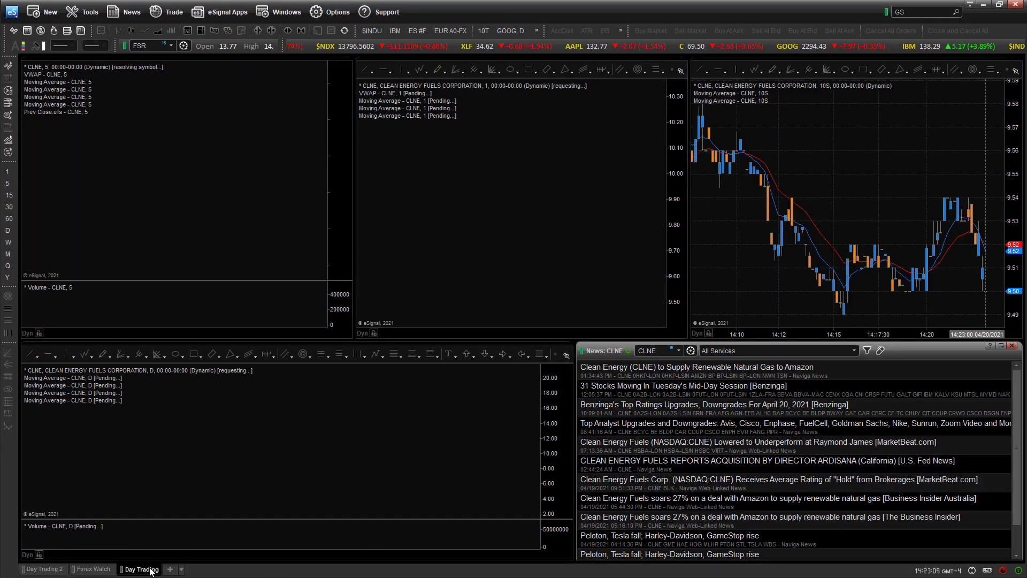
Switch back and forth among the Forex Watch, Day Trading 2 and Day Trading tabs
{"action": "left_click", "coordinate": [91, 570]}
{"action": "left_click", "coordinate": [44, 569]}
{"action": "left_click", "coordinate": [94, 570]}
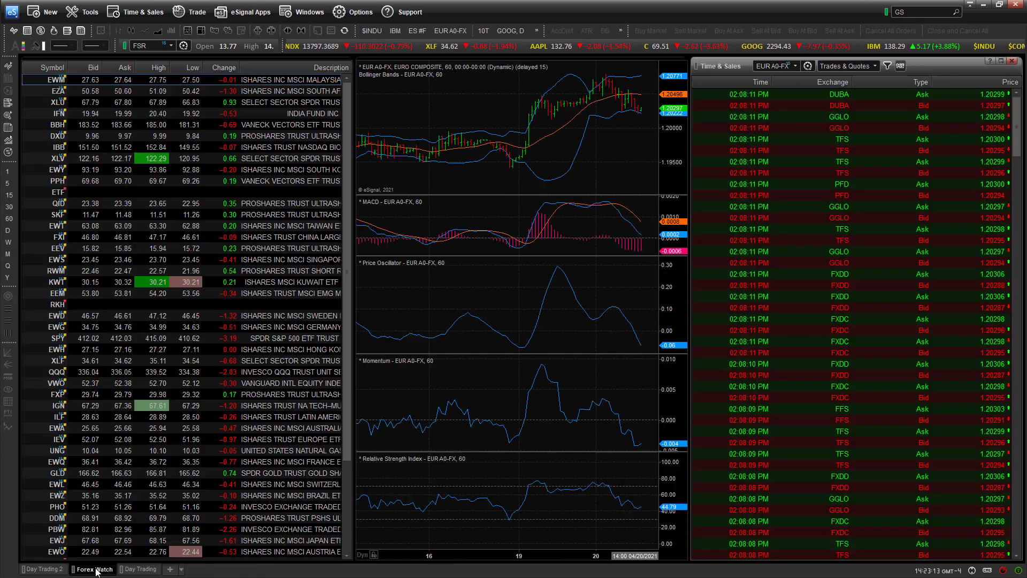
{"action": "left_click", "coordinate": [140, 570]}
{"action": "left_click", "coordinate": [109, 571]}
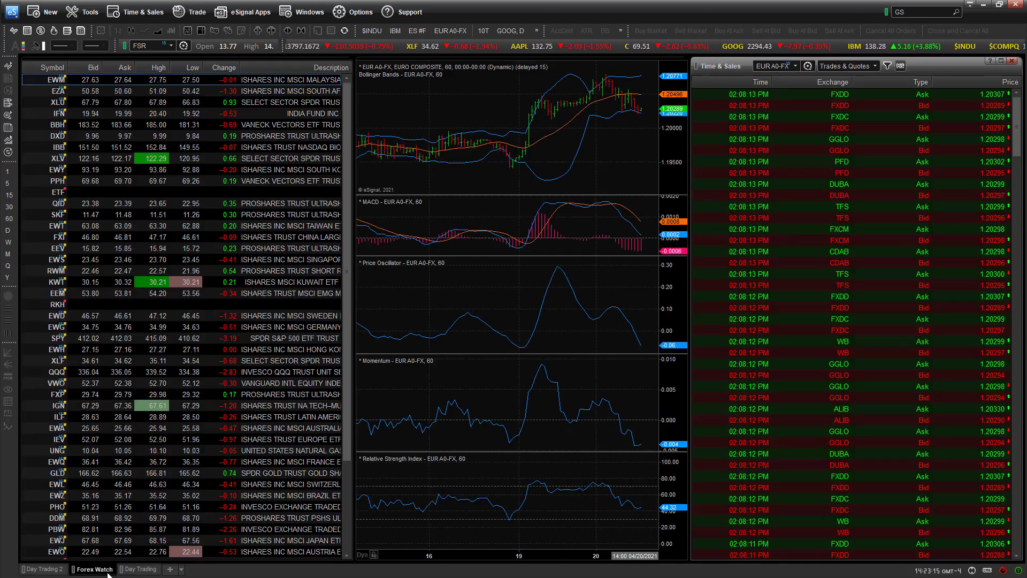
{"action": "left_click", "coordinate": [53, 569]}
{"action": "left_click", "coordinate": [94, 569]}
{"action": "left_click", "coordinate": [139, 569]}
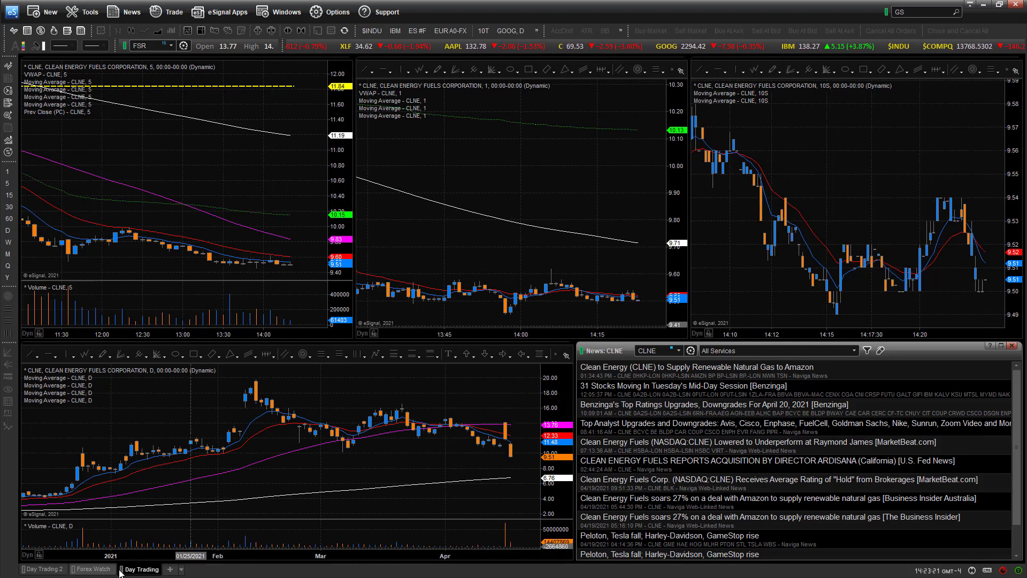
Close the Forex Watch and Day Trading pages with Close Page
{"action": "right_click", "coordinate": [101, 570]}
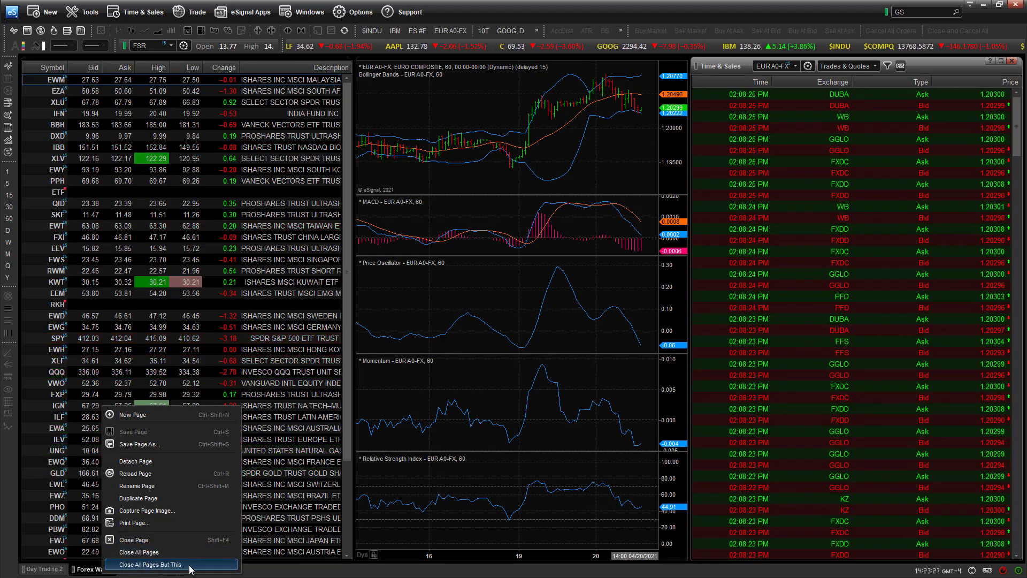
{"action": "left_click", "coordinate": [122, 571]}
{"action": "right_click", "coordinate": [103, 571]}
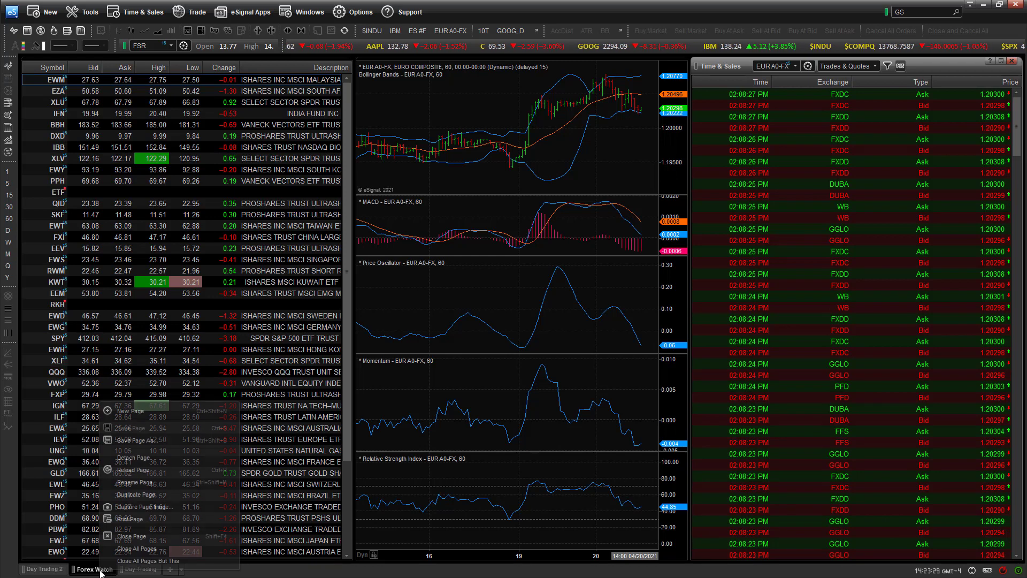
{"action": "left_click", "coordinate": [146, 539]}
{"action": "right_click", "coordinate": [96, 571]}
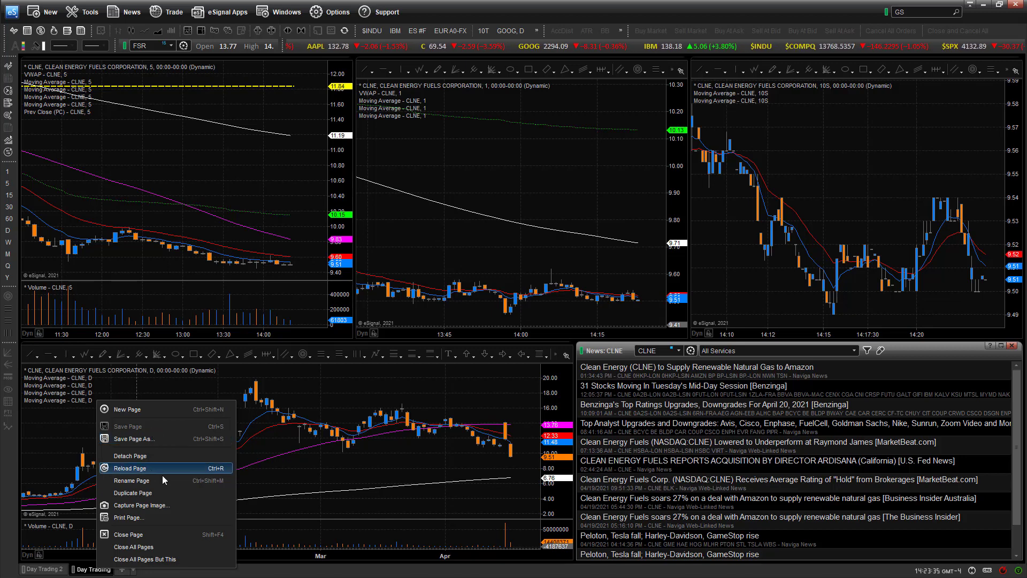
{"action": "left_click", "coordinate": [145, 533]}
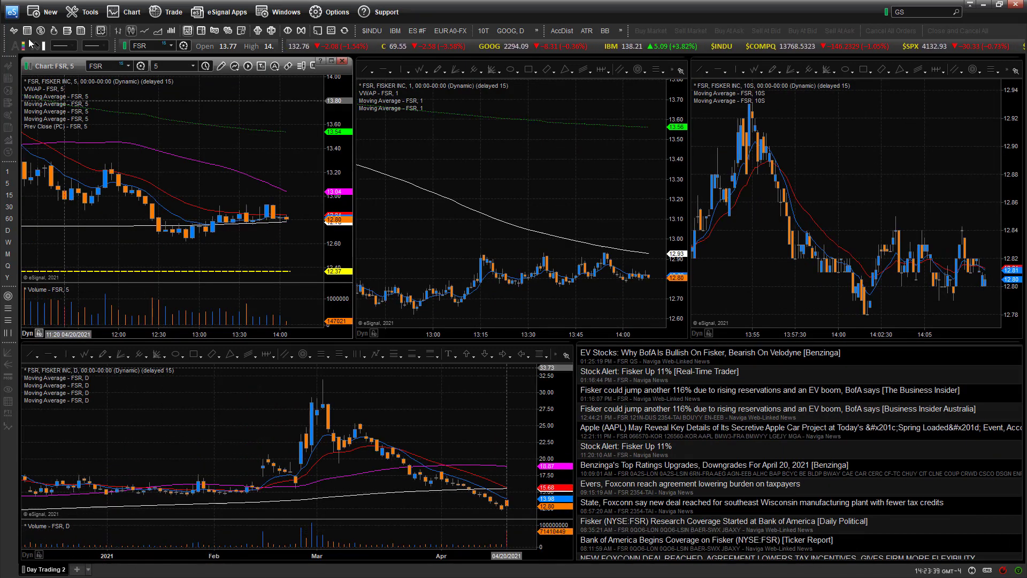
{"action": "left_click", "coordinate": [12, 11]}
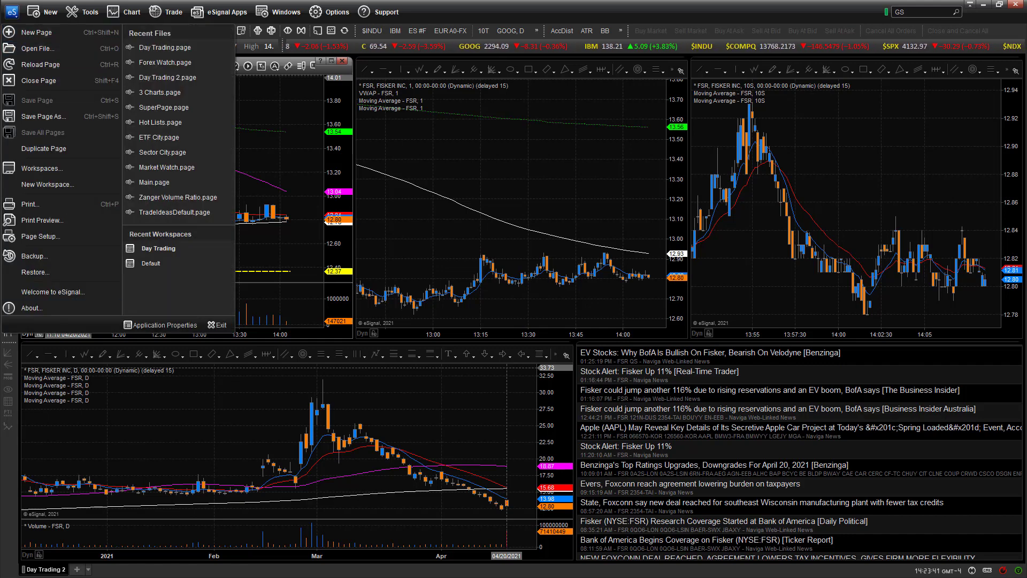
{"action": "left_click", "coordinate": [138, 573]}
{"action": "left_click", "coordinate": [77, 570]}
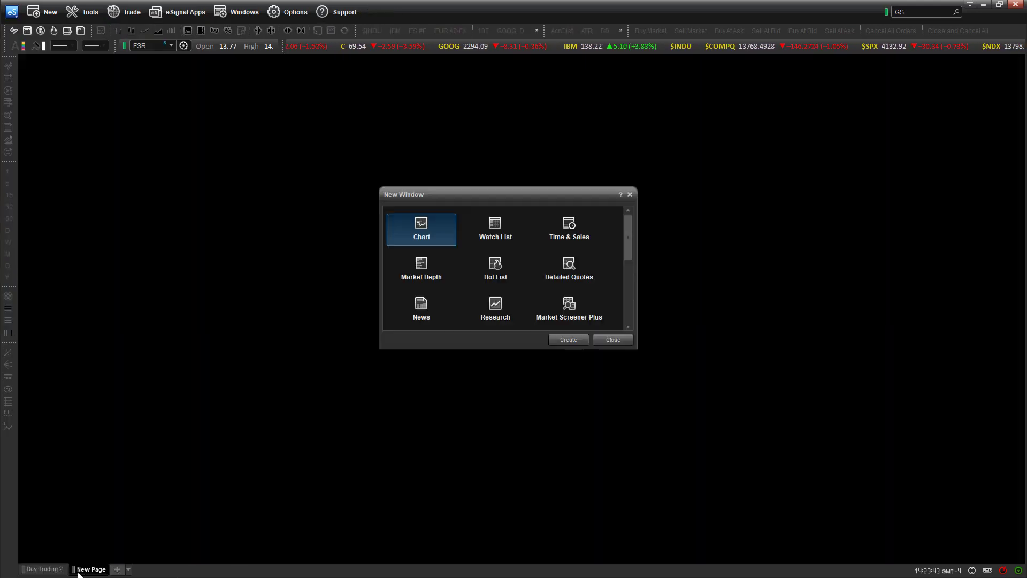
{"action": "left_click", "coordinate": [613, 343]}
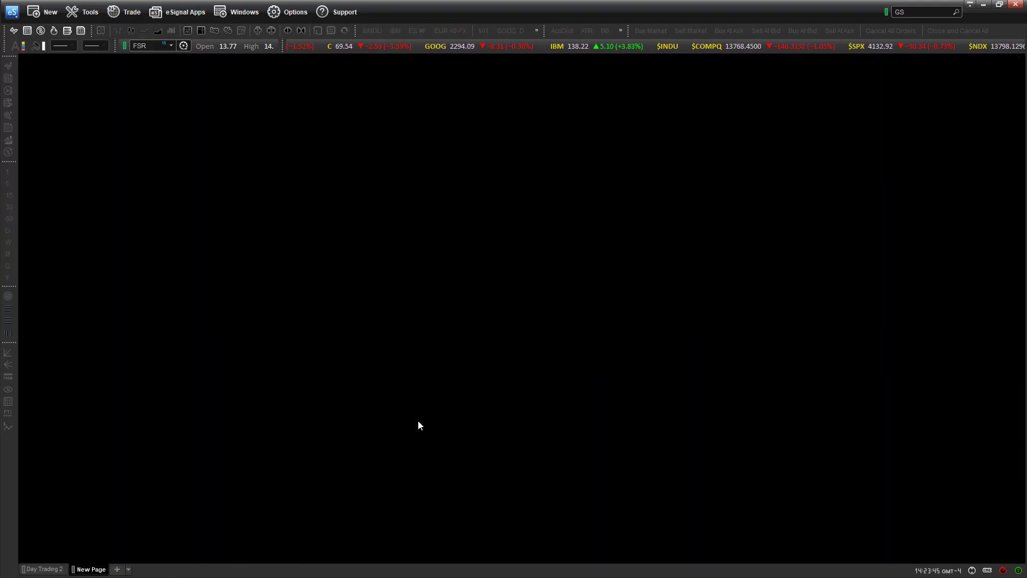
{"action": "right_click", "coordinate": [92, 573]}
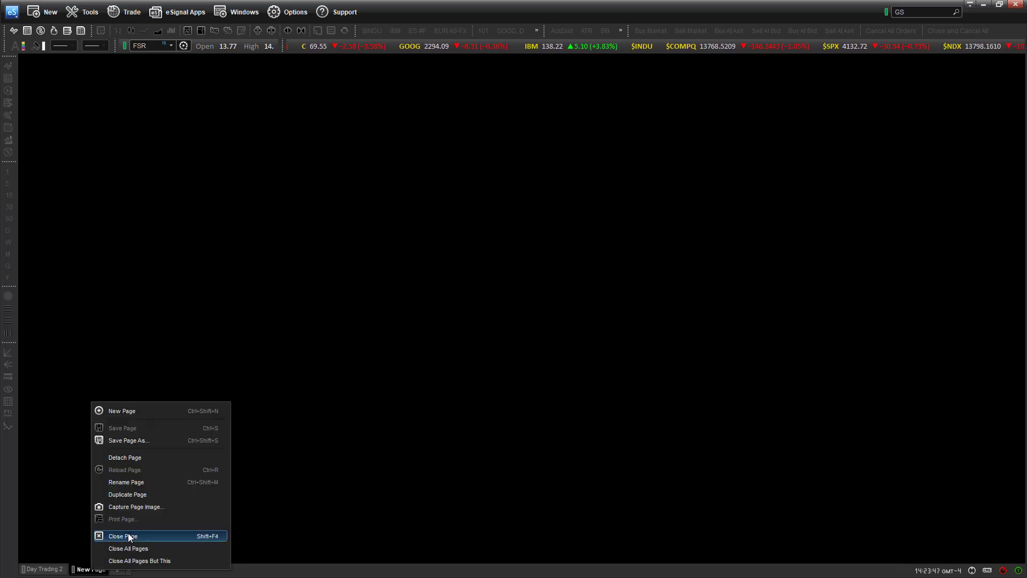
{"action": "left_click", "coordinate": [127, 533]}
{"action": "left_click", "coordinate": [89, 570]}
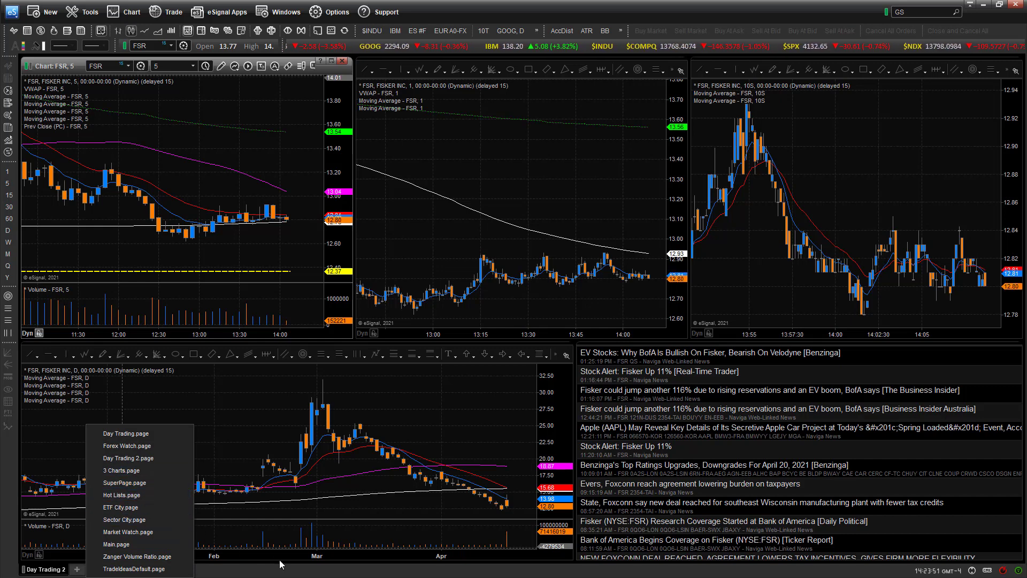
{"action": "left_click", "coordinate": [259, 575]}
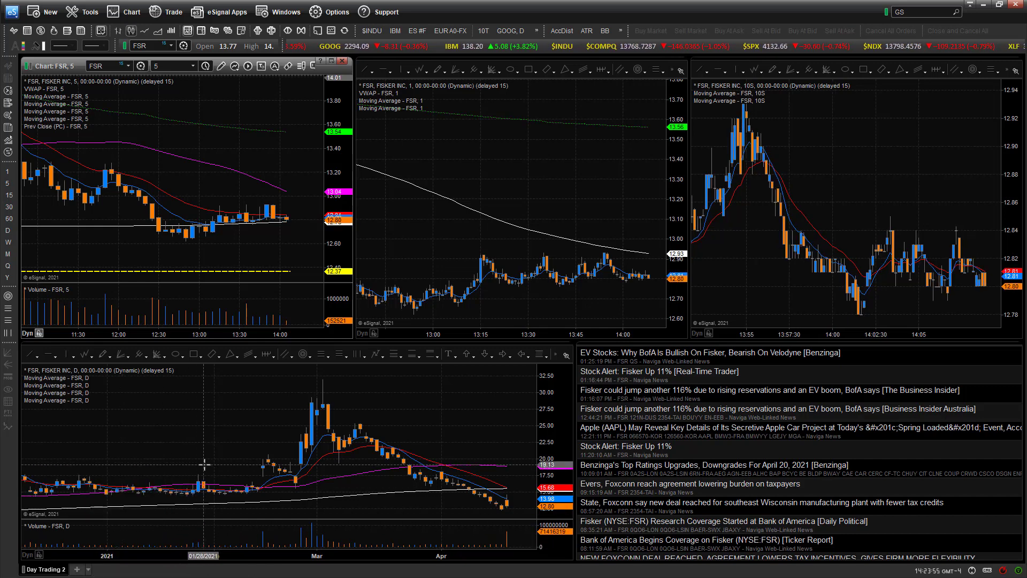
{"action": "left_click", "coordinate": [13, 12]}
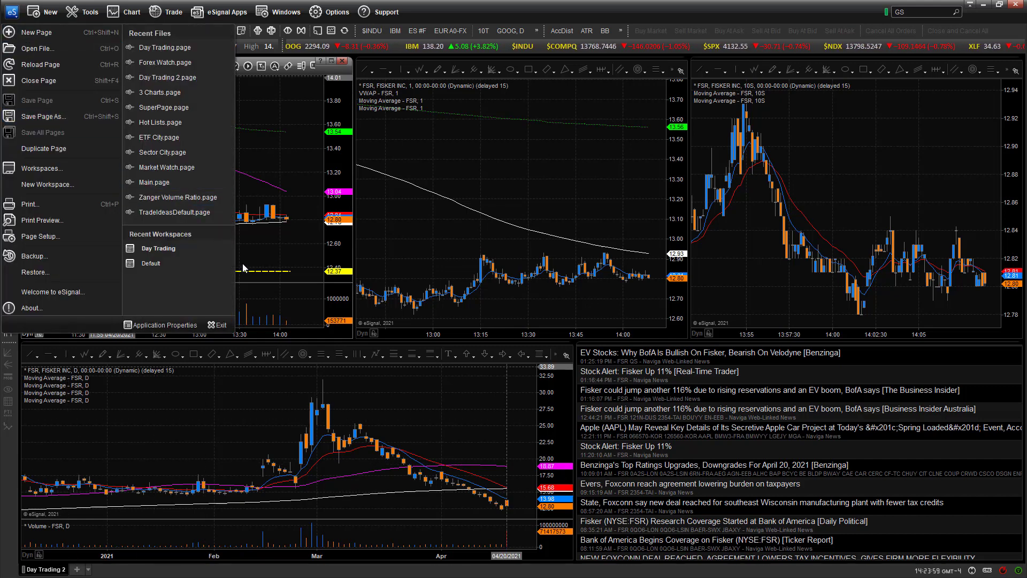
{"action": "left_click", "coordinate": [359, 569]}
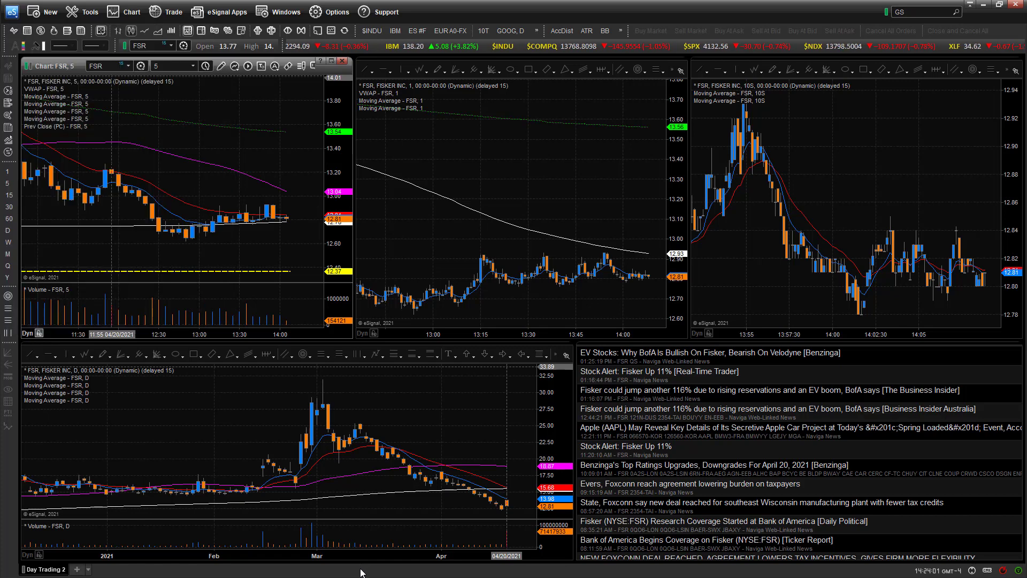